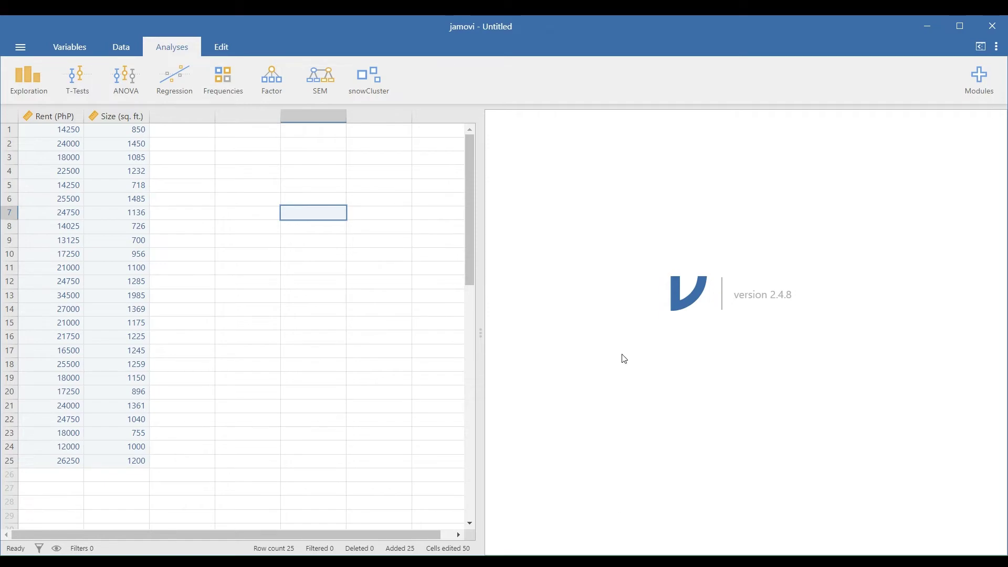
Create a Descriptives analysis containing Rent (PhP) and Size (sq. ft.).
click(75, 116)
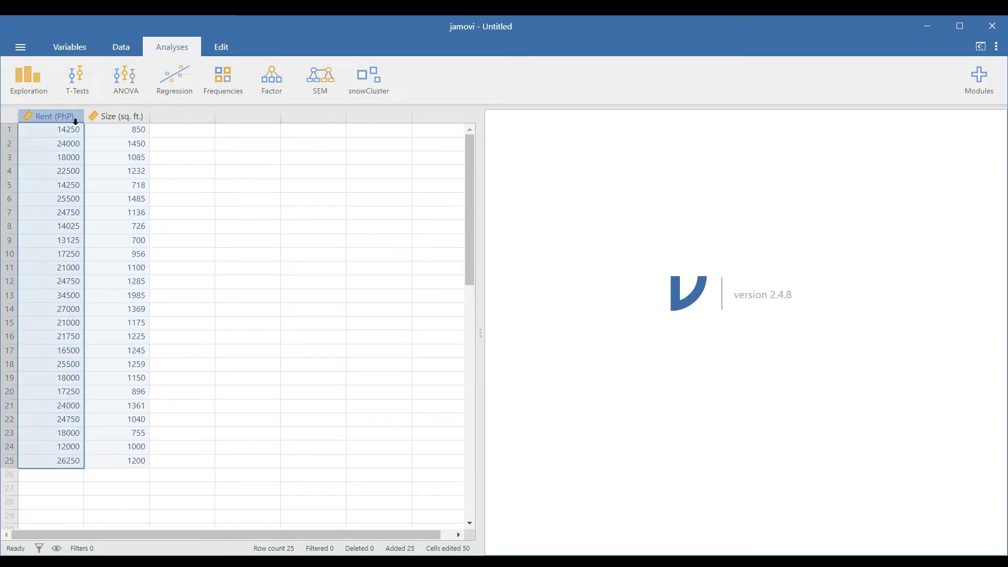
ctrl+click(136, 114)
click(272, 212)
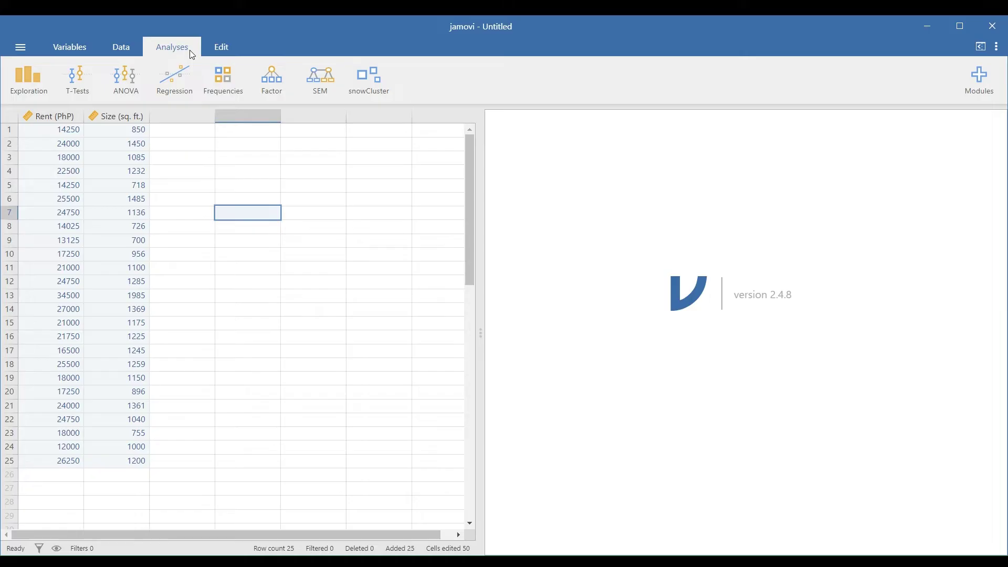
click(47, 78)
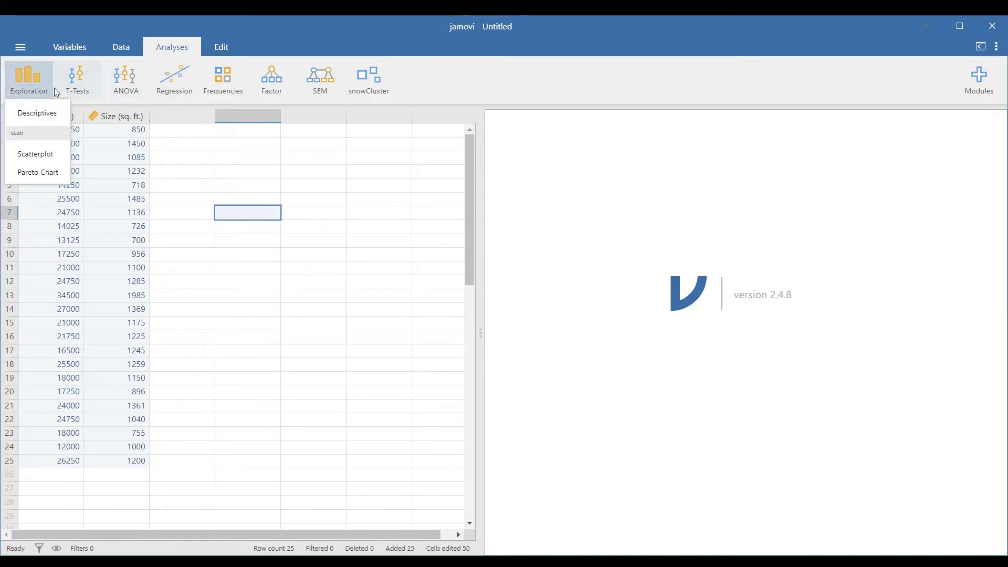
click(55, 119)
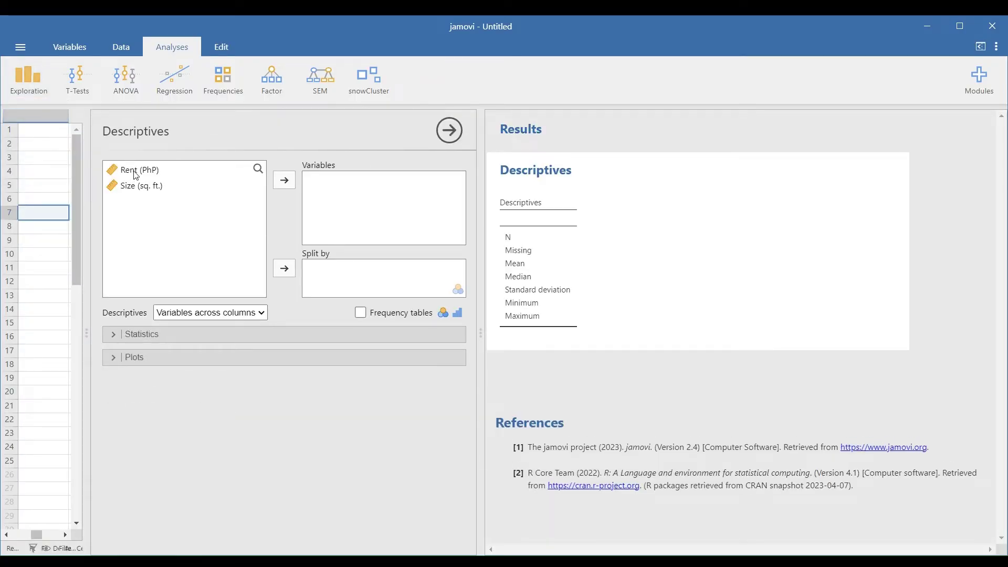
click(136, 173)
shift+click(138, 187)
click(284, 180)
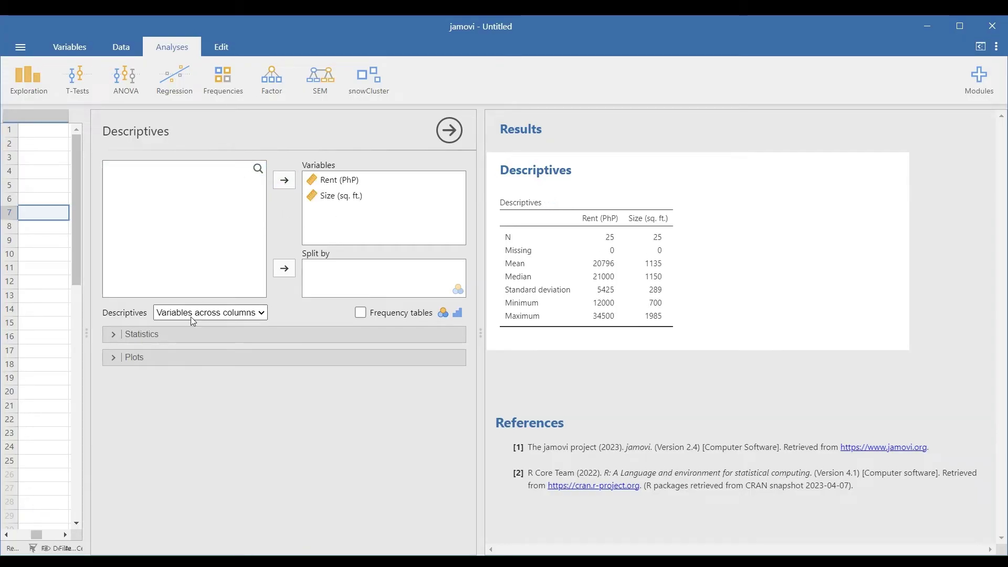
Add the Shapiro-Wilk test and remove maximum and standard deviation from the descriptives table.
click(115, 335)
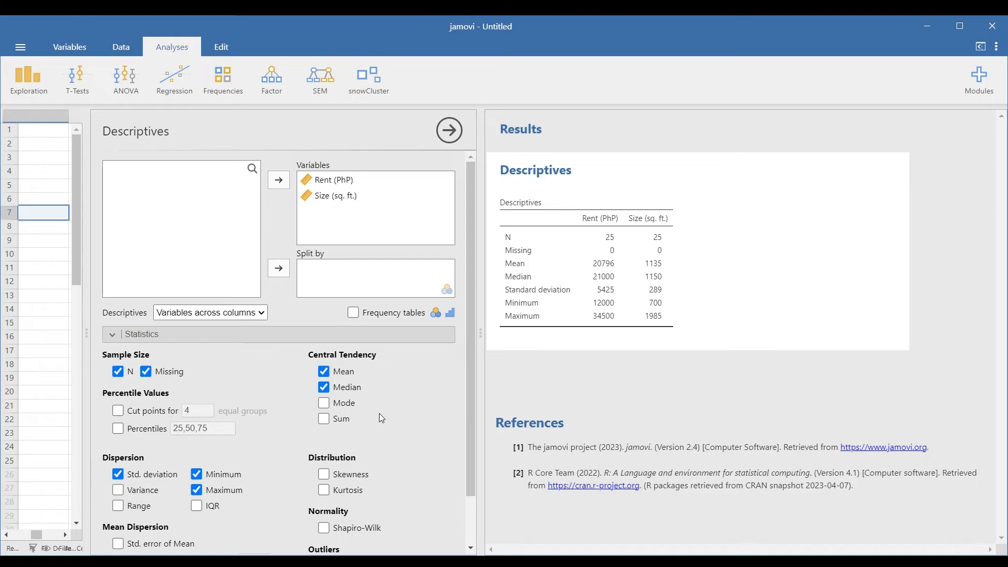
scroll(382, 419, down, 1)
click(326, 472)
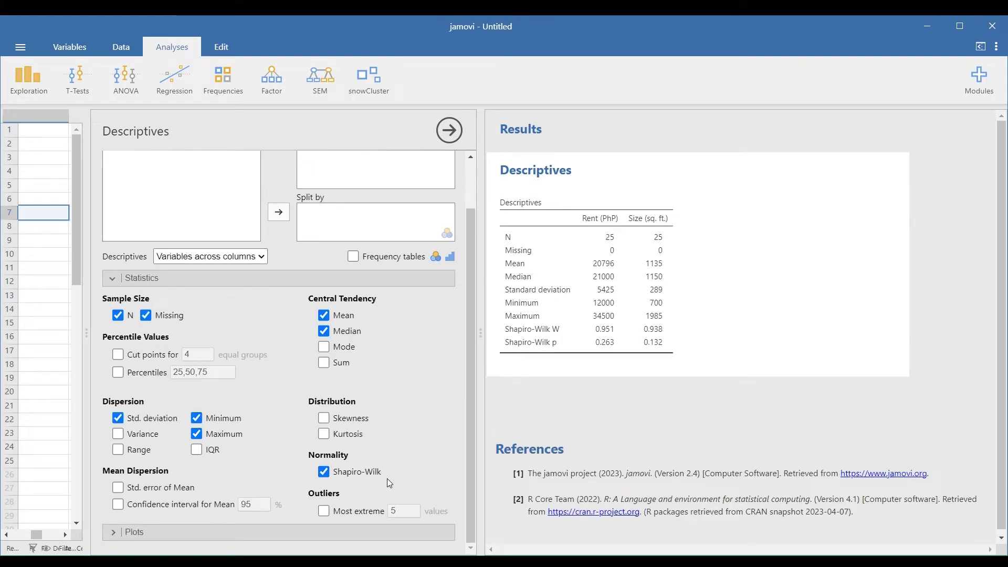
click(199, 432)
click(166, 420)
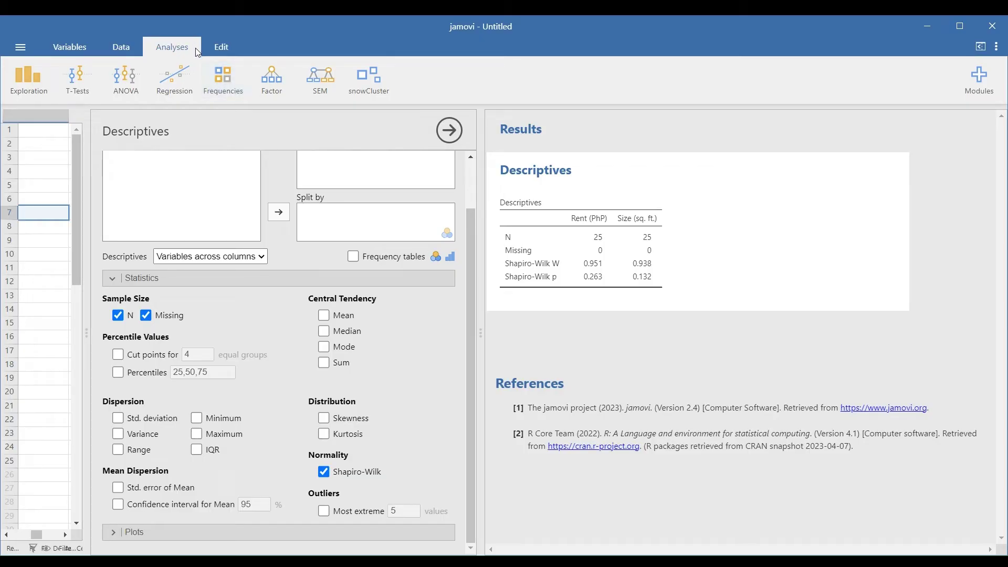
Build a scatterplot with Size (sq. ft.) on X, Rent (PhP) on Y, and a linear regression line.
click(38, 91)
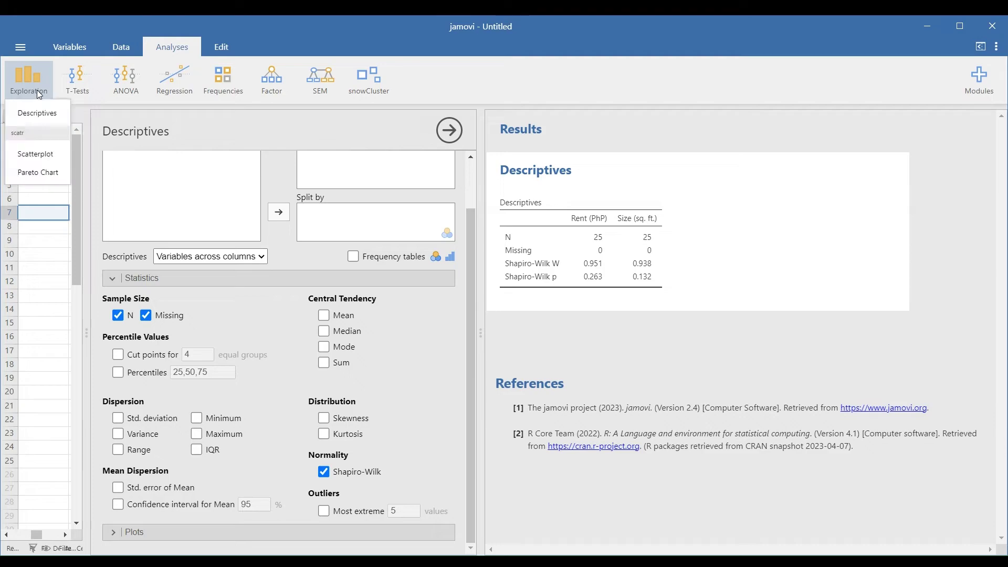
click(38, 153)
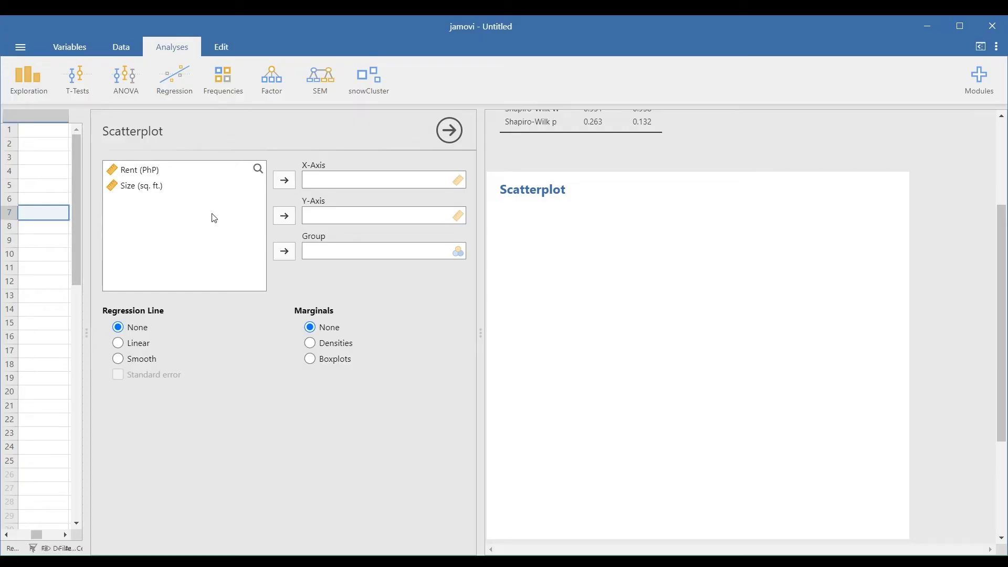
click(164, 192)
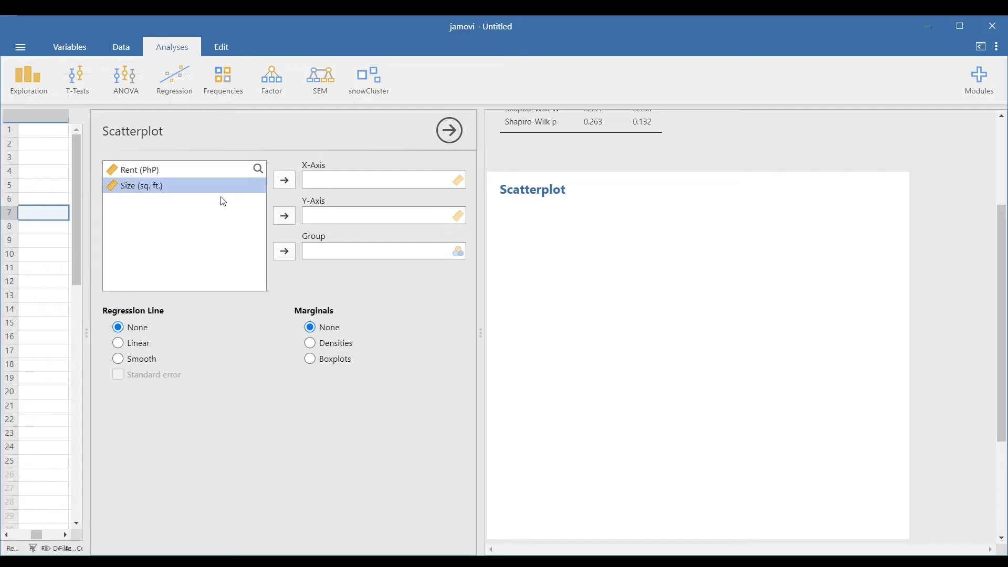
click(284, 180)
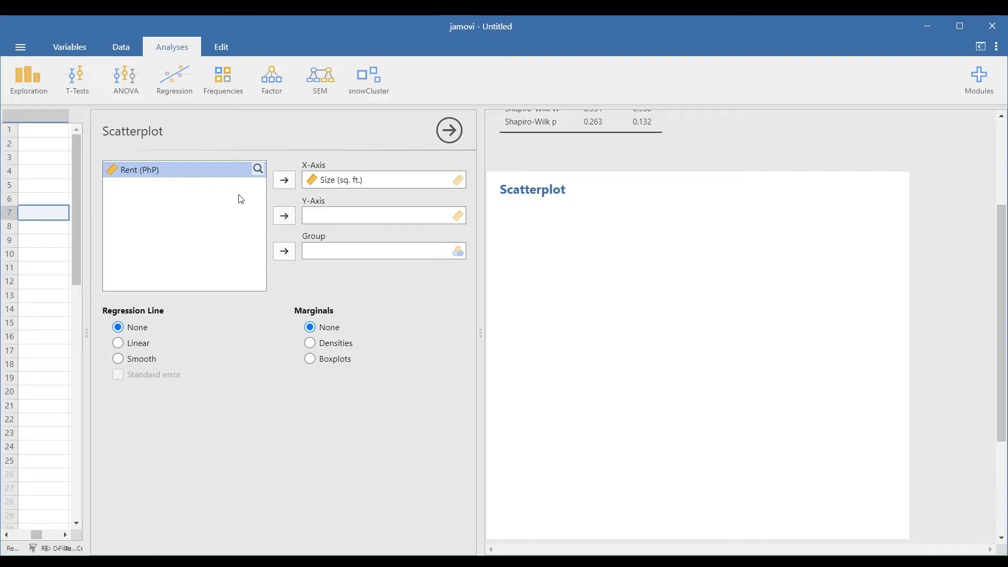
click(284, 222)
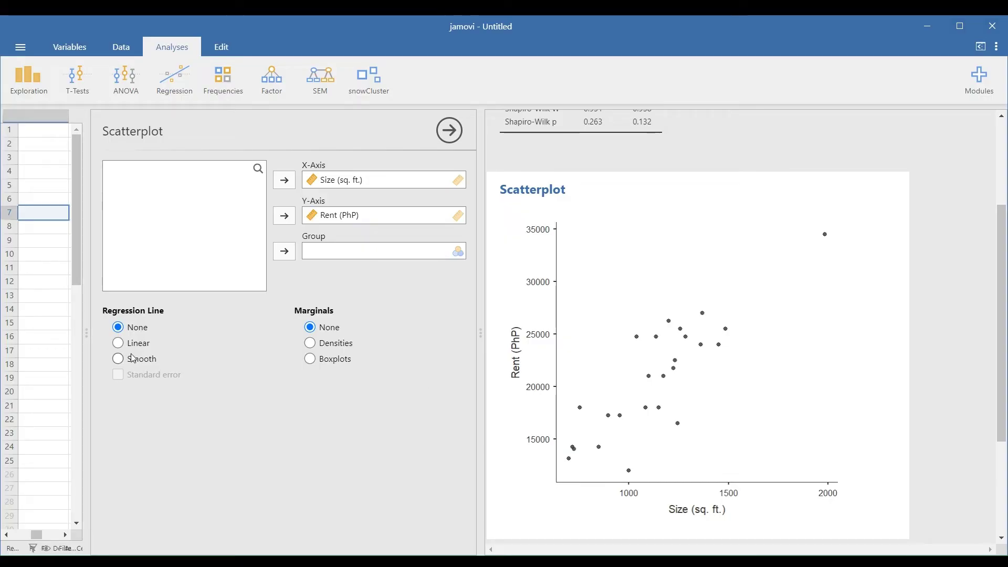
click(119, 345)
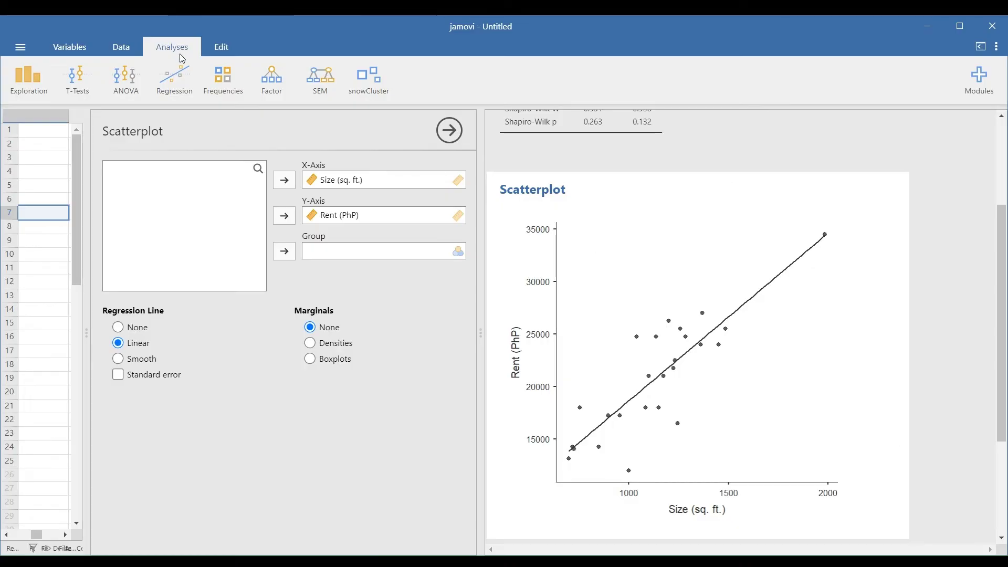
Build a correlation matrix of Rent (PhP) and Size (sq. ft.) with significant correlations flagged.
click(197, 93)
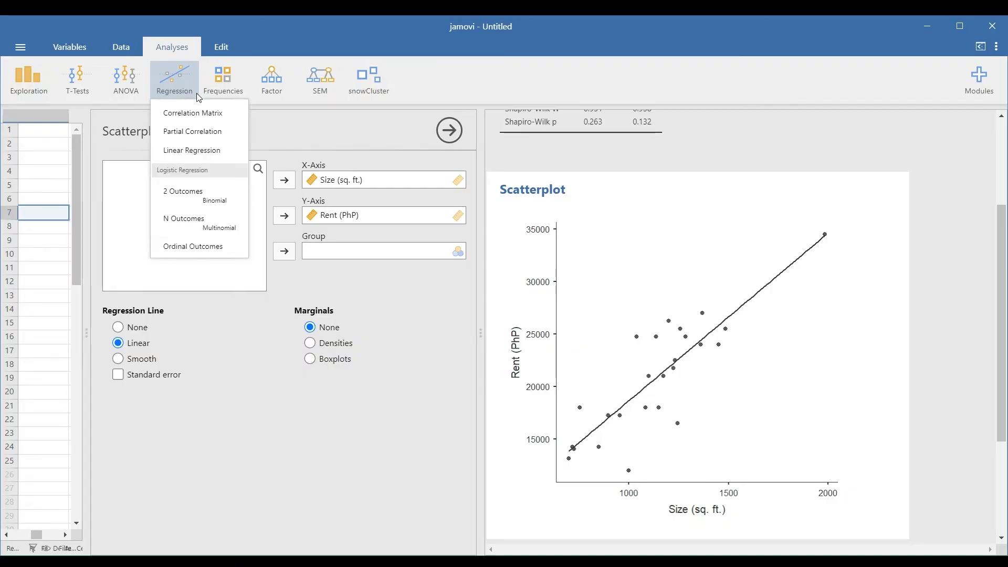
click(233, 119)
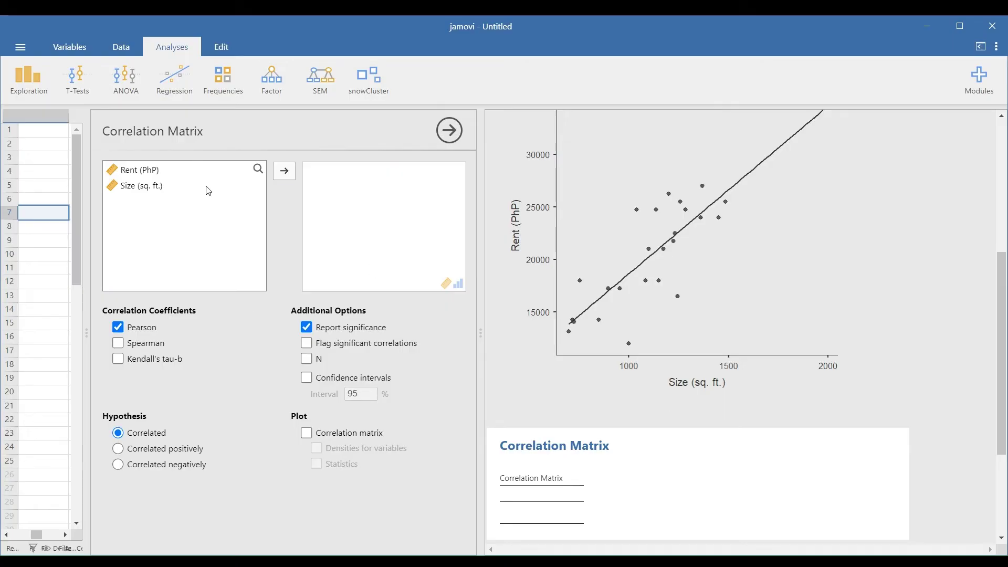
click(157, 173)
shift+click(157, 187)
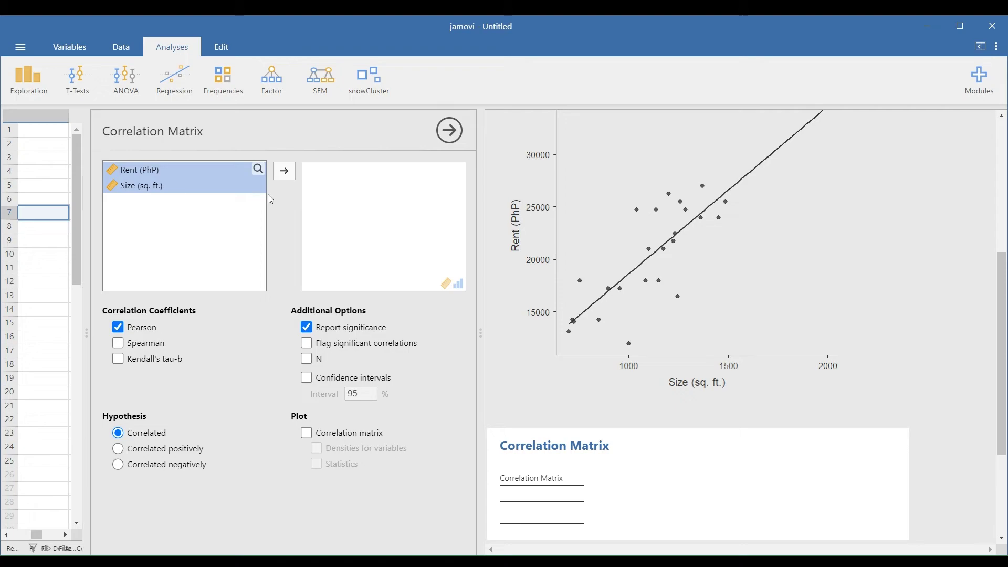
click(284, 172)
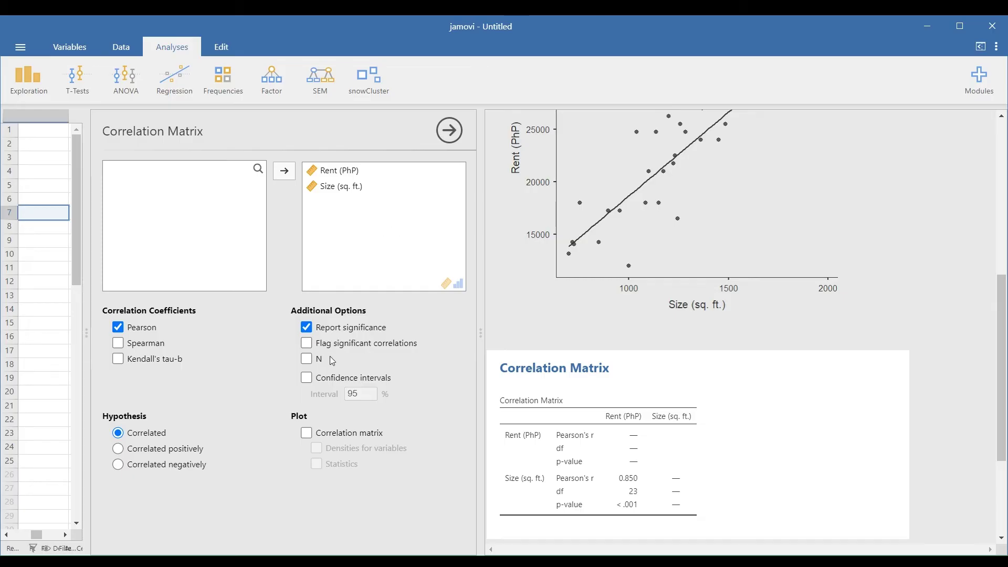
click(307, 344)
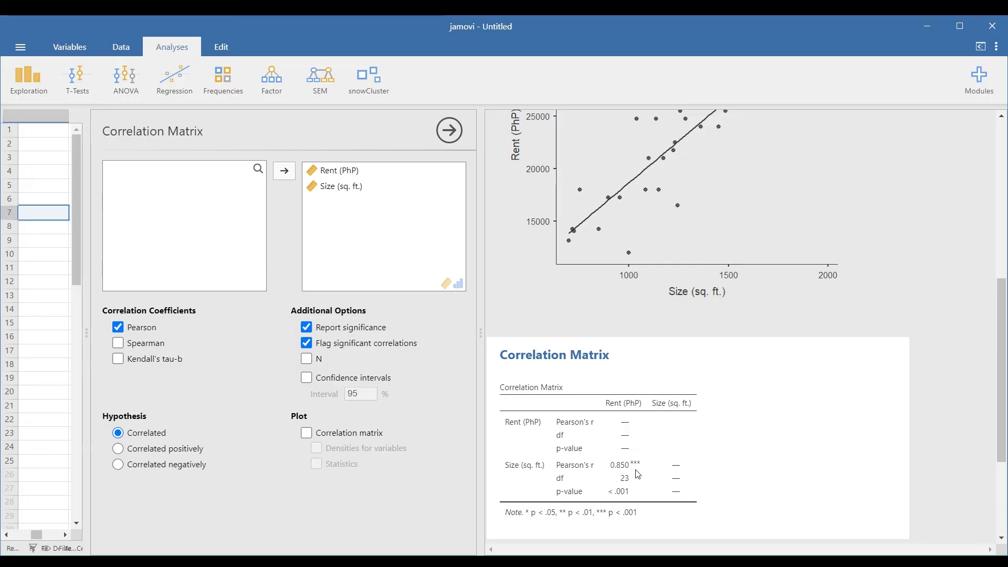
scroll(638, 474, down, 5)
scroll(624, 376, down, 1)
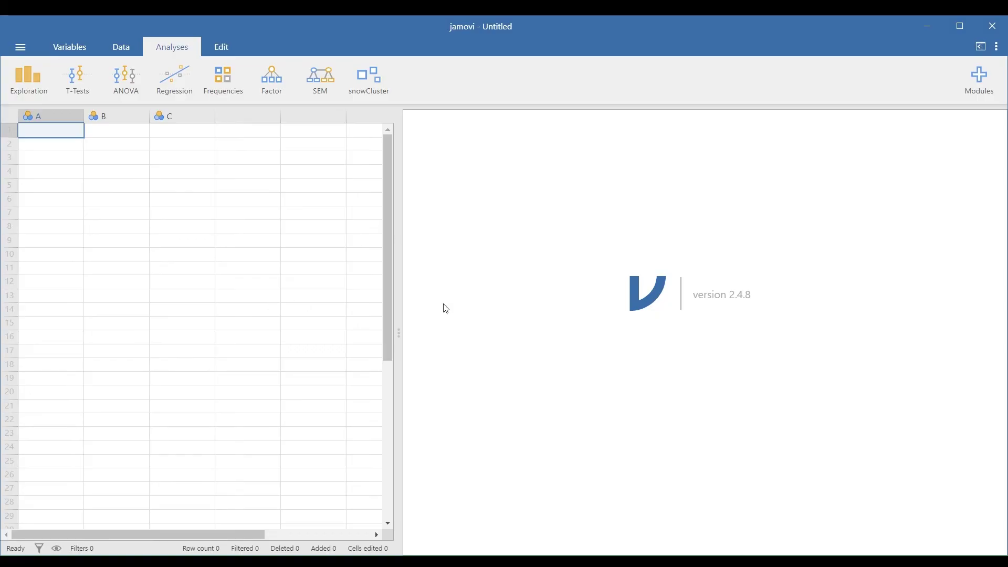
Widen the spreadsheet pane, then load the Big 5 example dataset from the Data Library.
drag(402, 315, 737, 319)
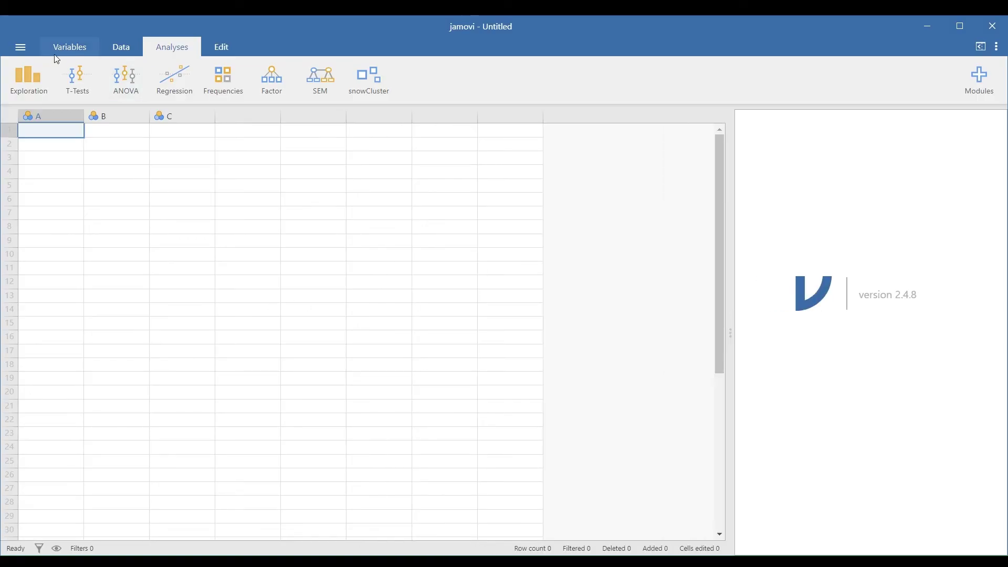
click(34, 51)
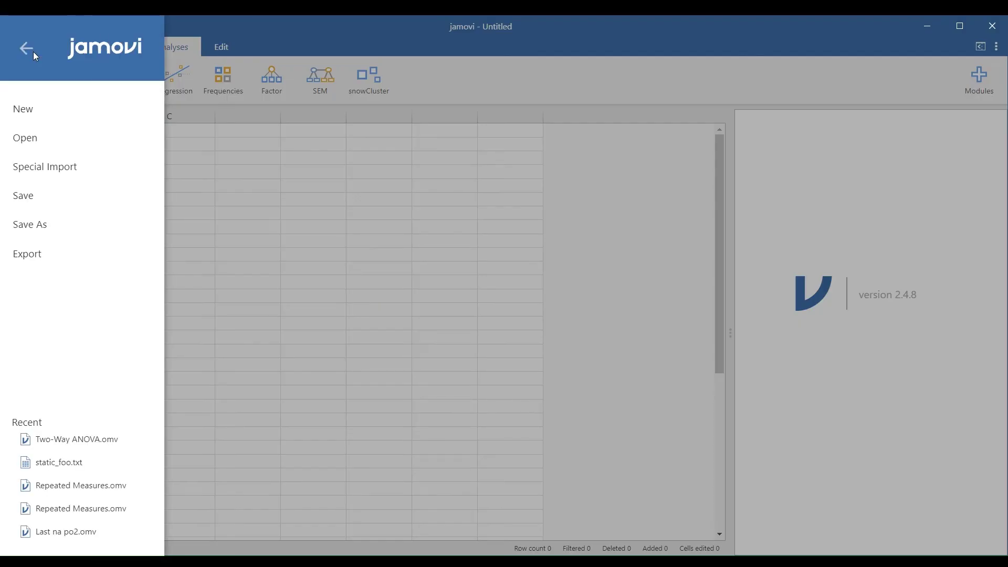
click(127, 149)
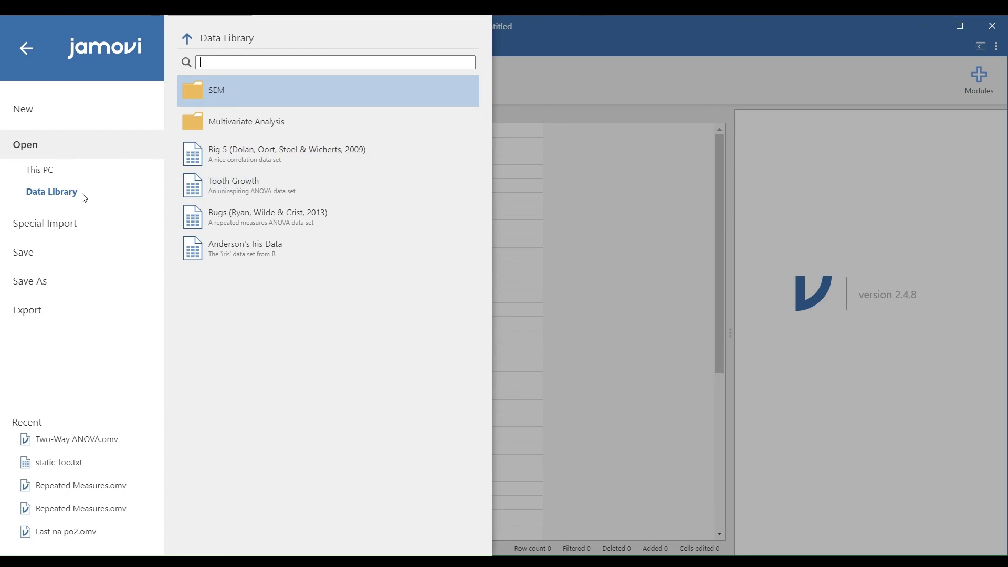
click(278, 162)
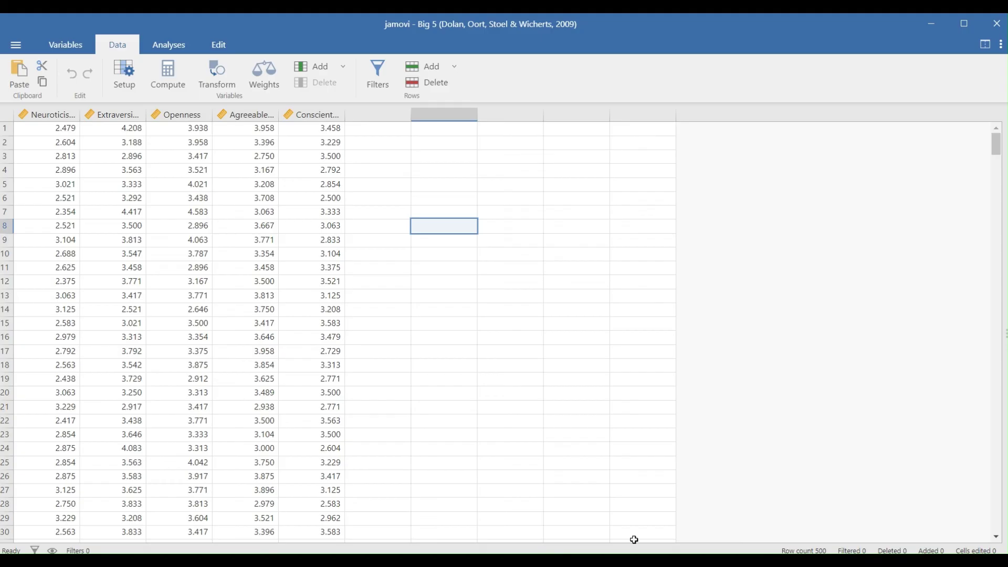